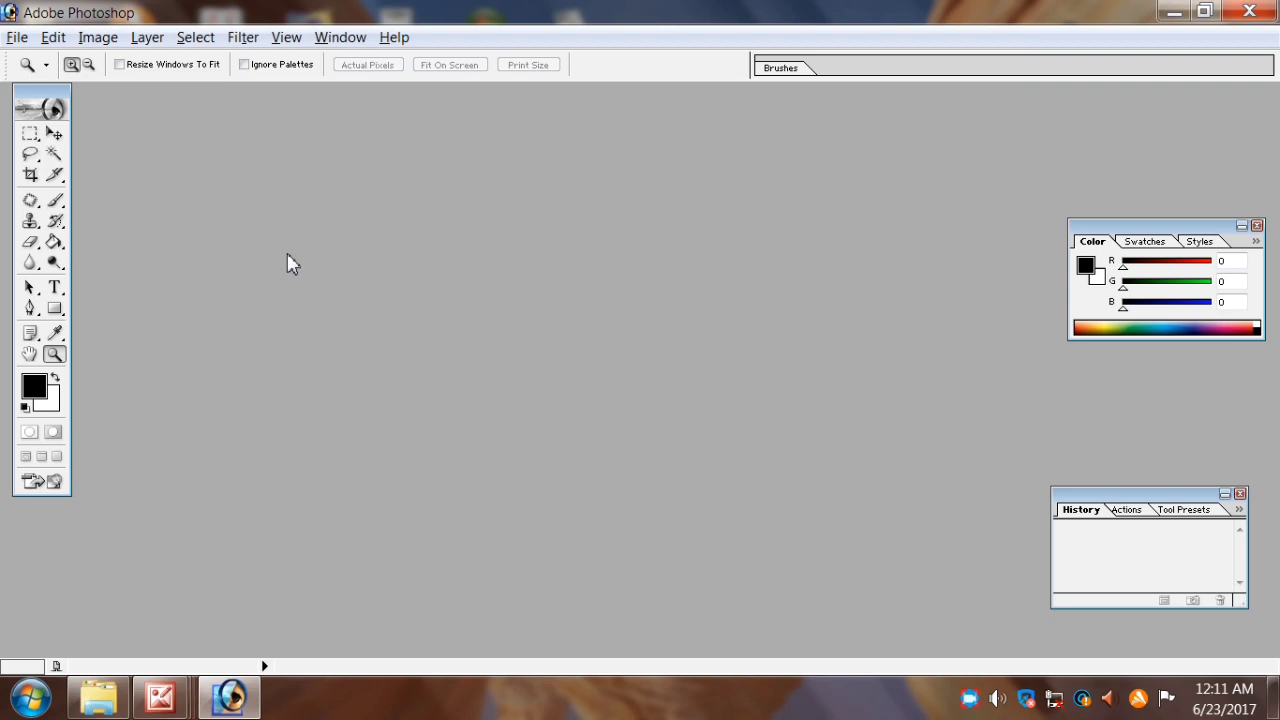
# Try opening the forest image IMG-20230214-WA0008 in Photoshop
pyautogui.click(17, 37)
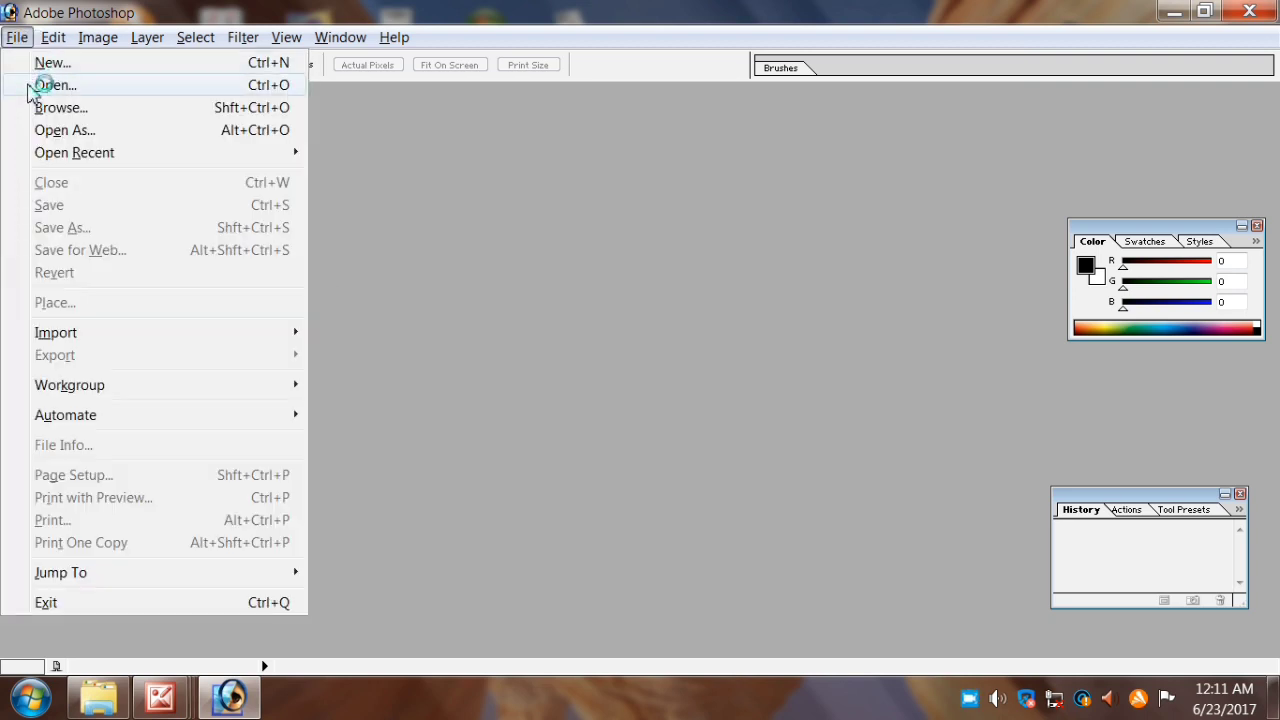
pyautogui.click(50, 85)
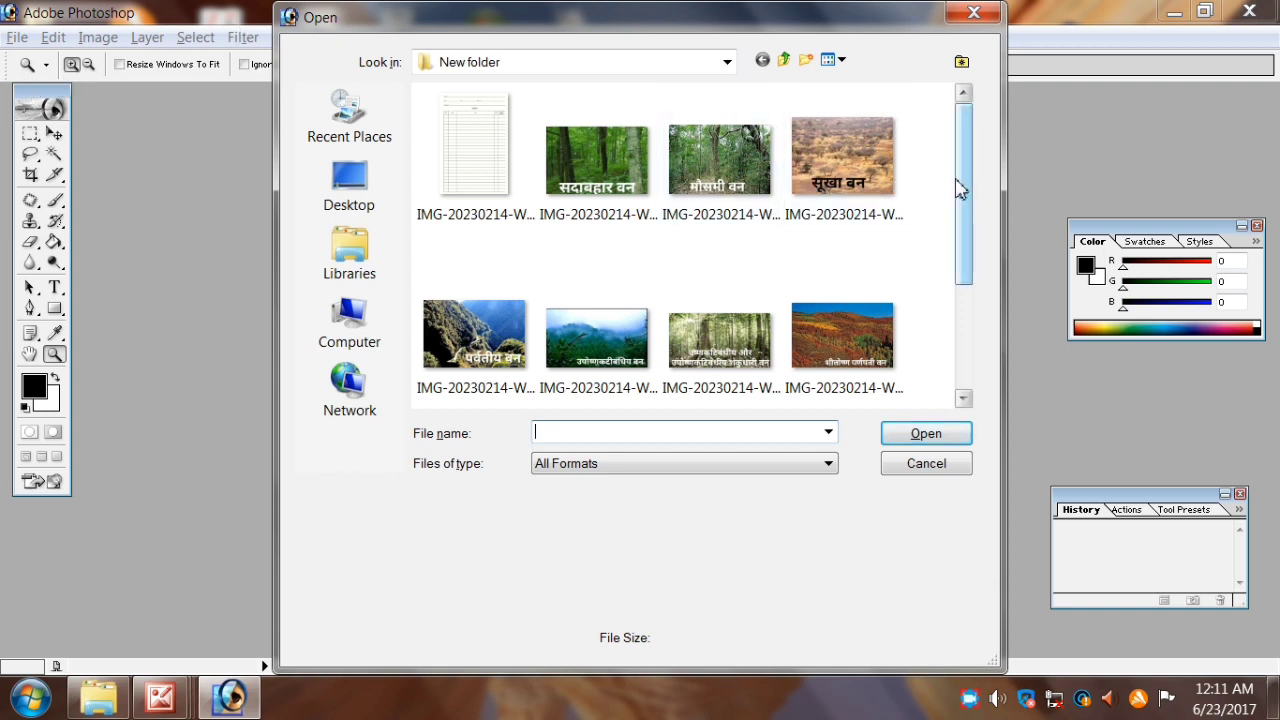
pyautogui.moveTo(960, 190); pyautogui.dragTo(963, 295)
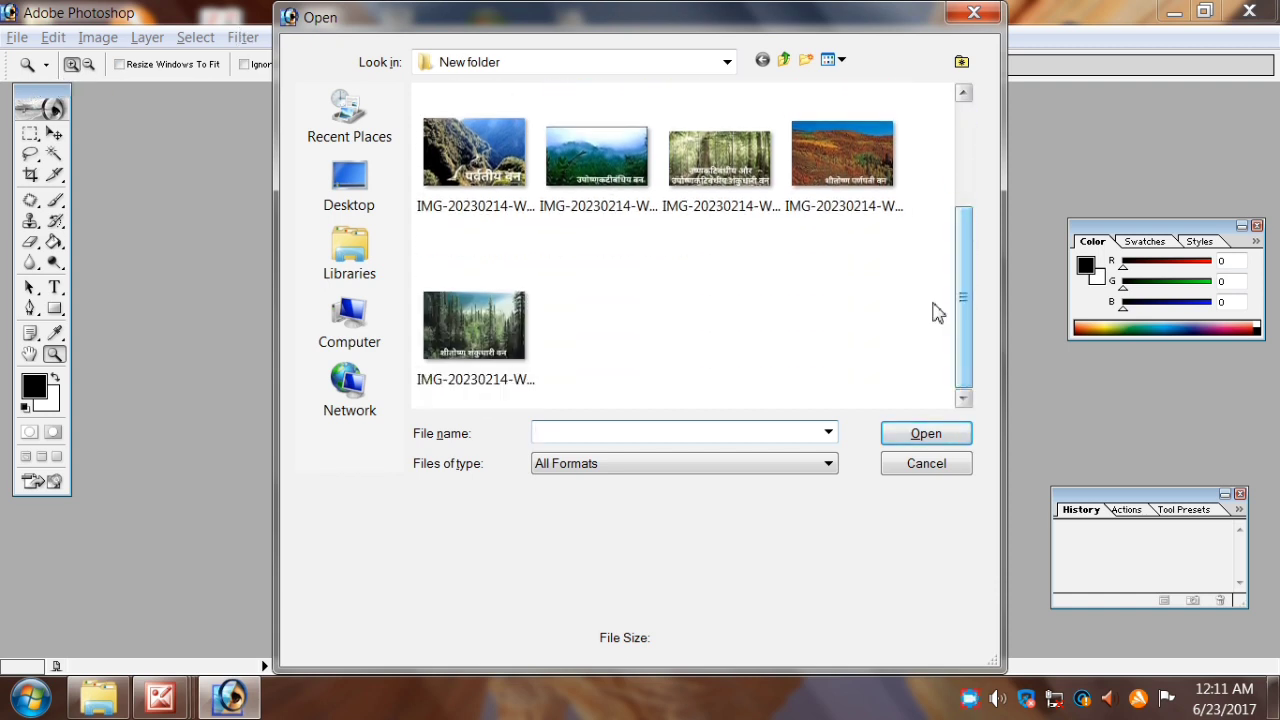
pyautogui.click(493, 324)
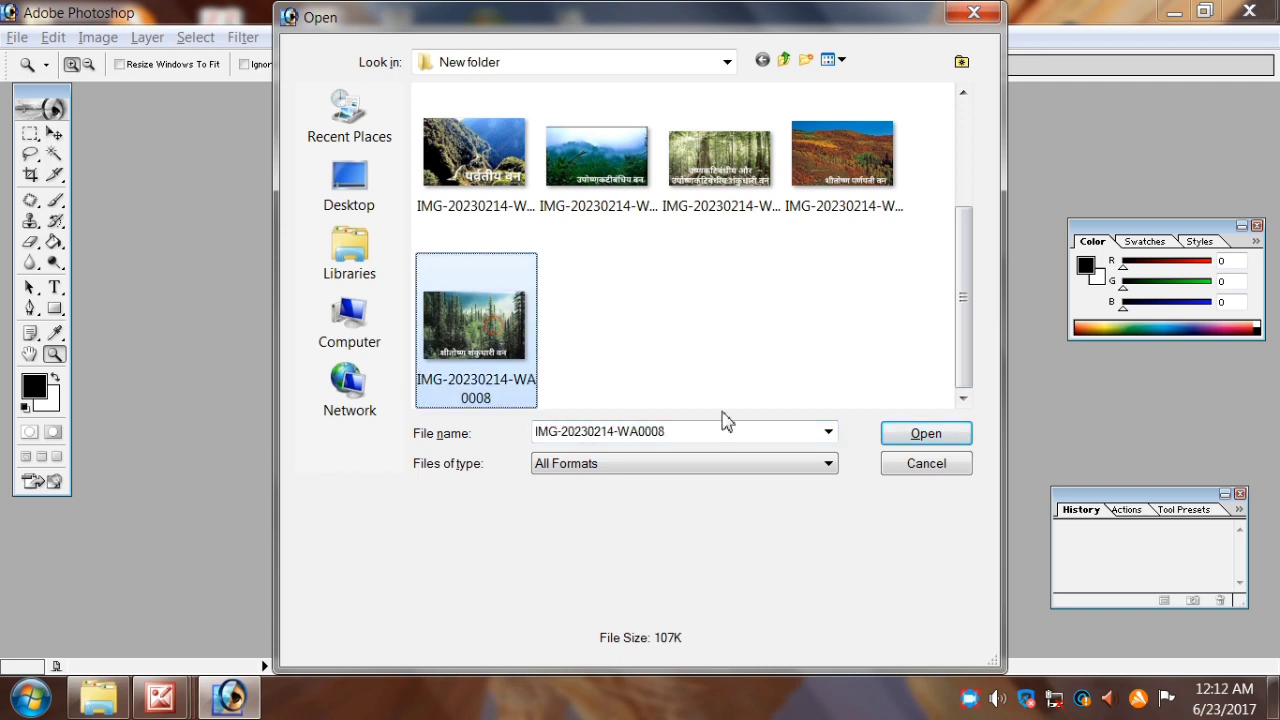
pyautogui.click(923, 440)
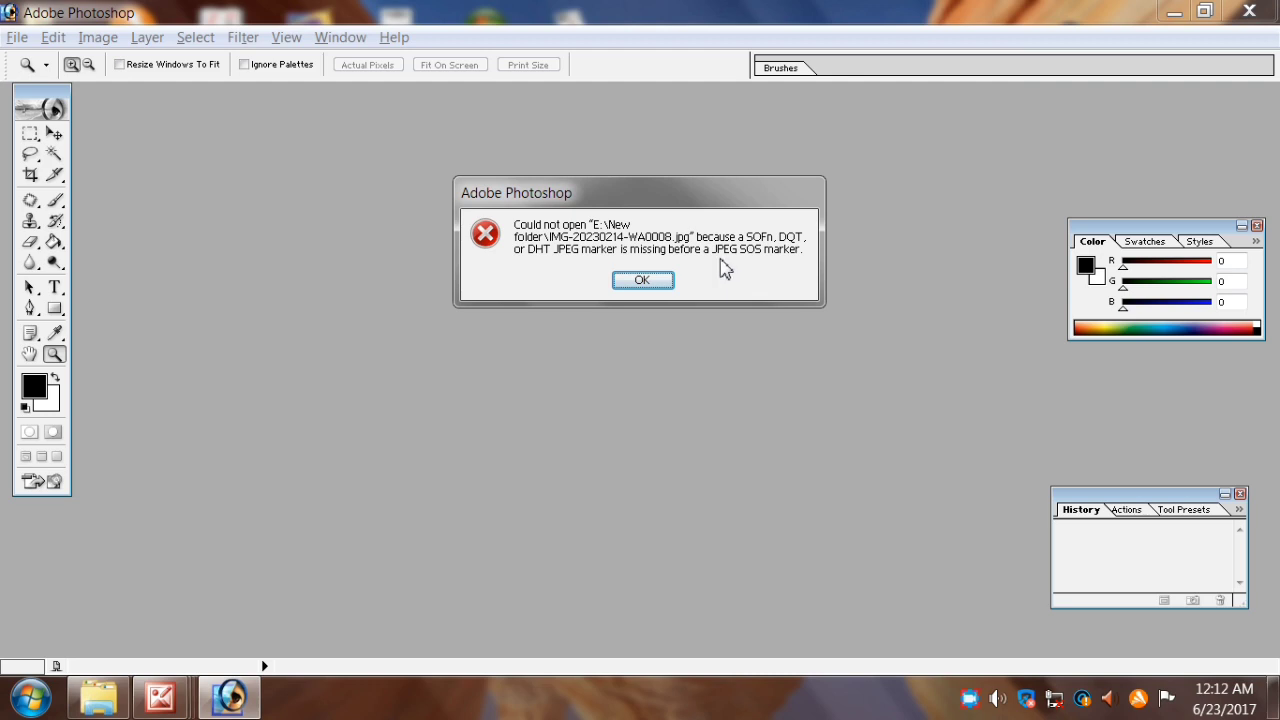
# Dismiss the could-not-open error and return to the forest images folder in Explorer
pyautogui.click(646, 281)
pyautogui.click(637, 285)
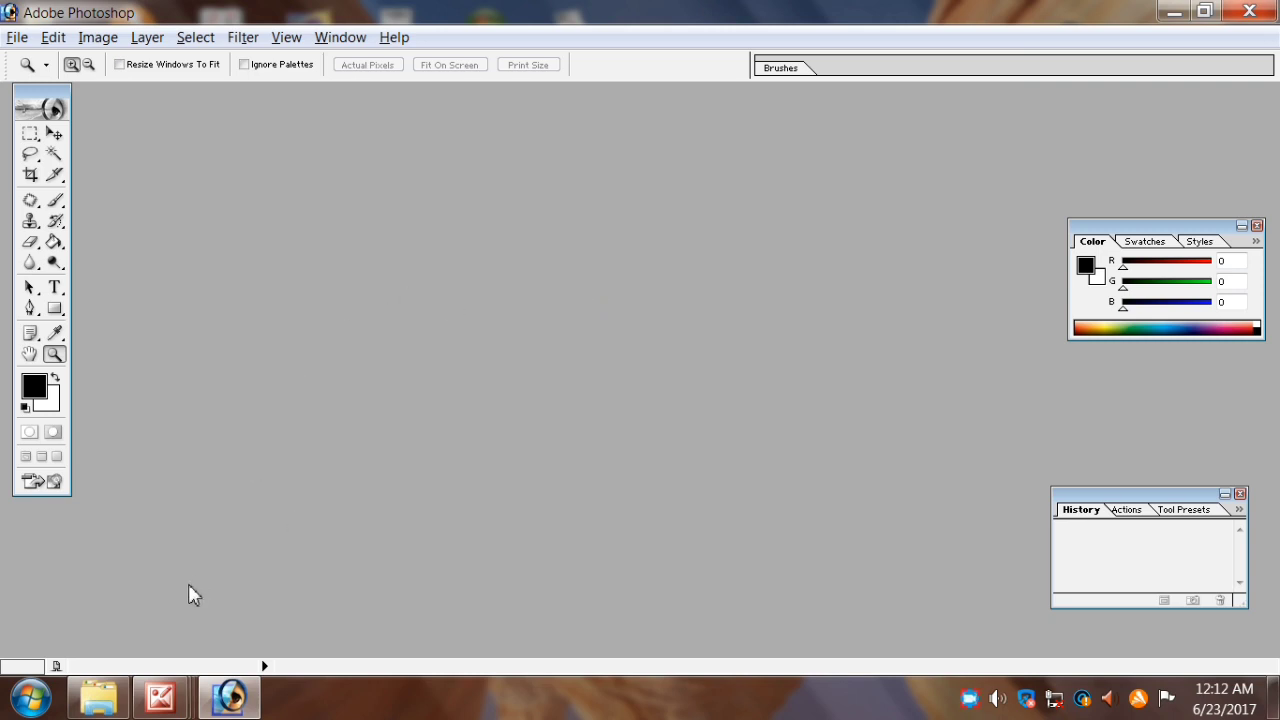
pyautogui.click(95, 706)
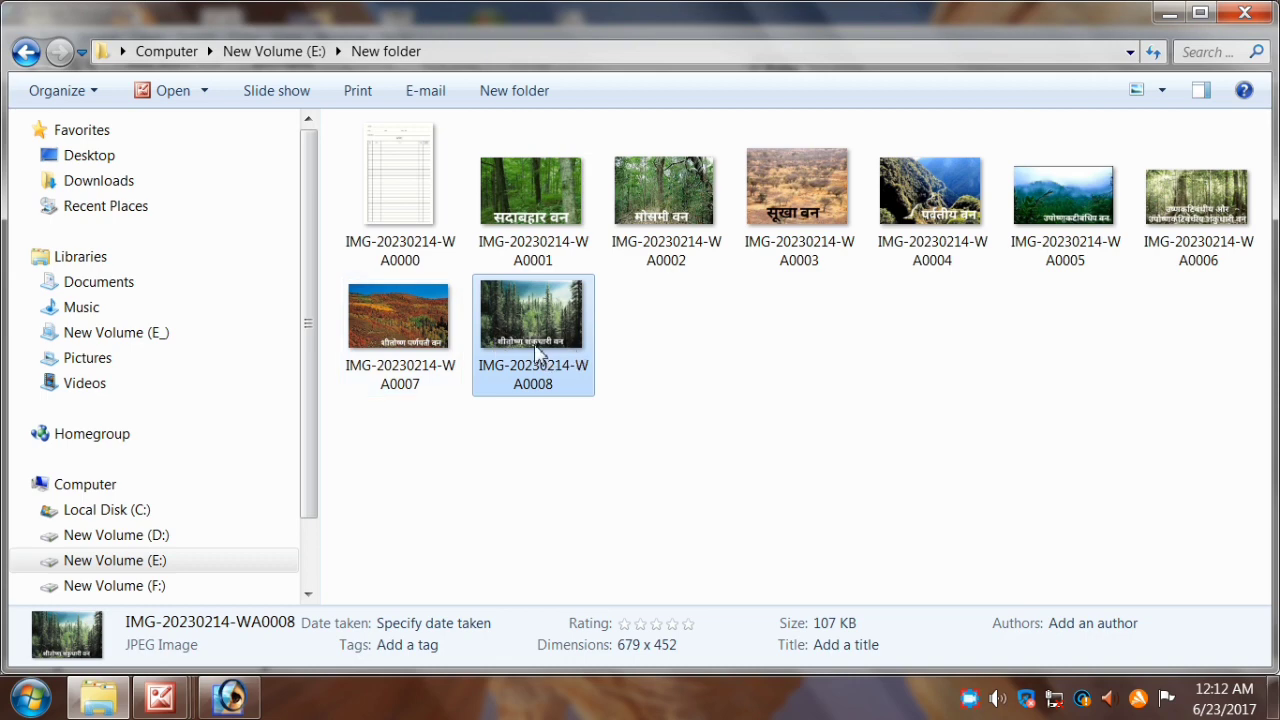
pyautogui.moveTo(531, 330)
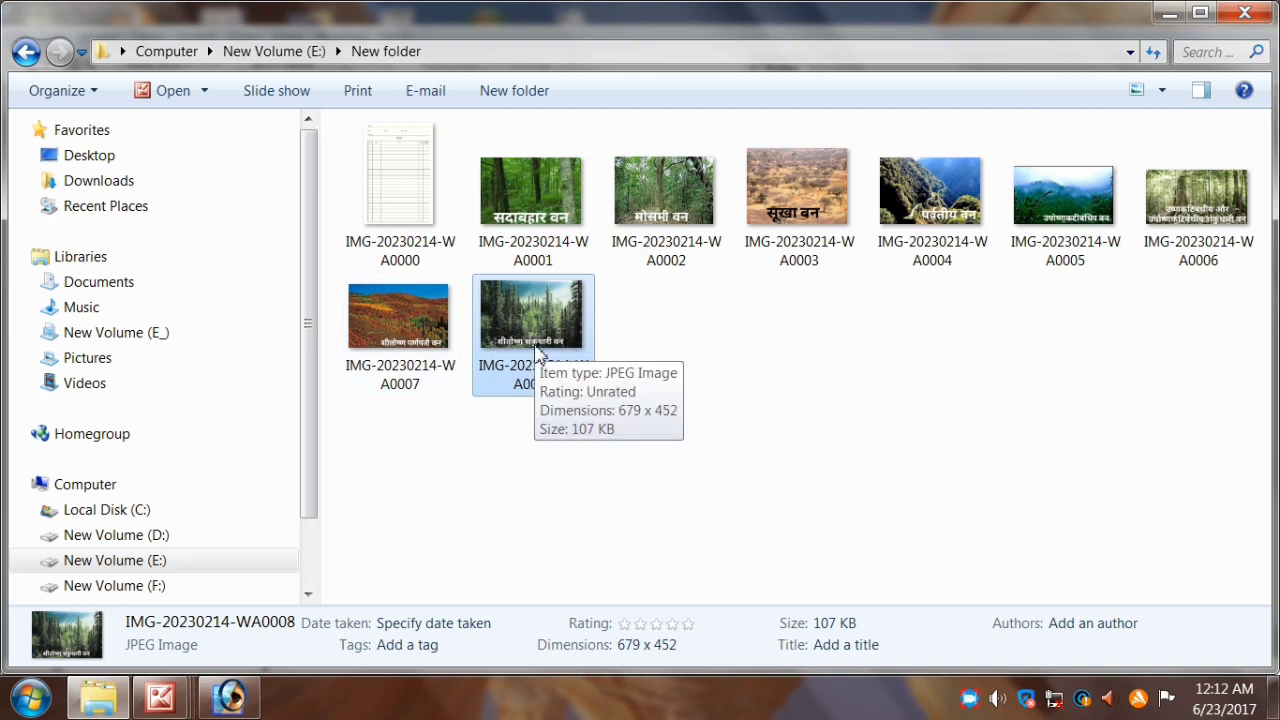
# Double-click the IMG-20230214-WA0008 thumbnail to view it in Picture Manager
pyautogui.doubleClick(535, 350)
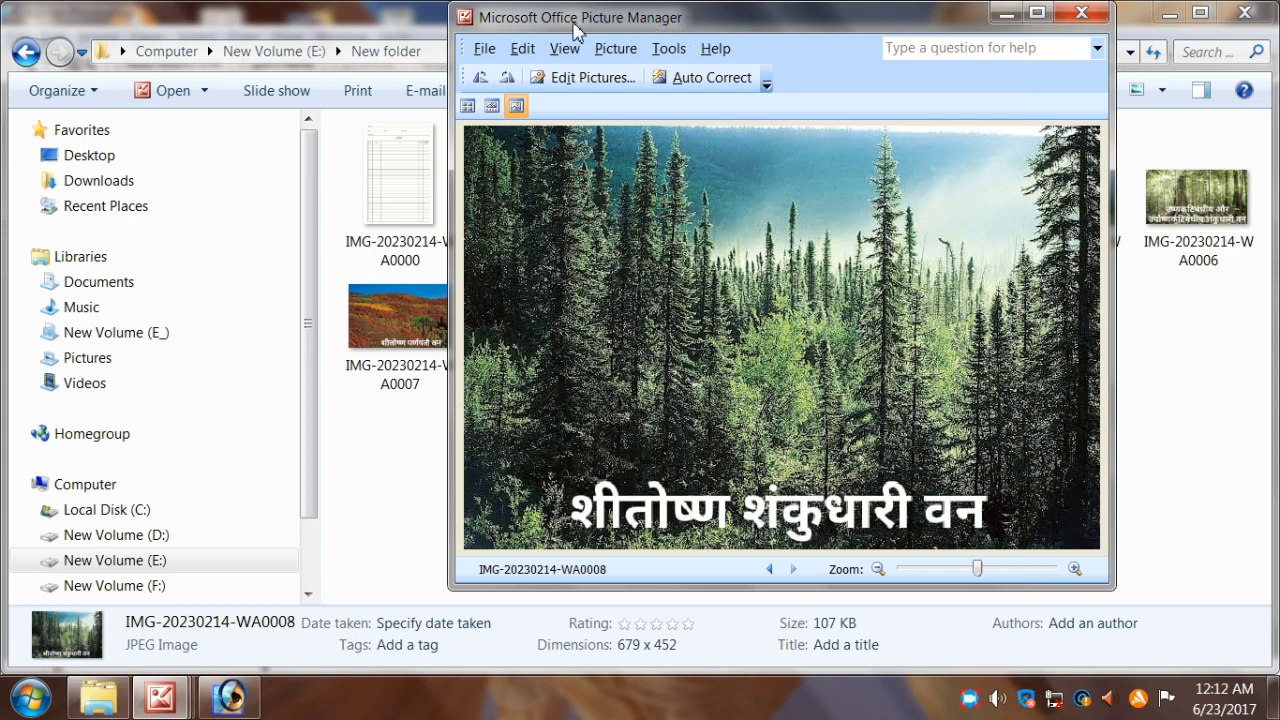
# Crop 8 pixels off the forest image's left edge, leaving it 671 × 452
pyautogui.click(576, 88)
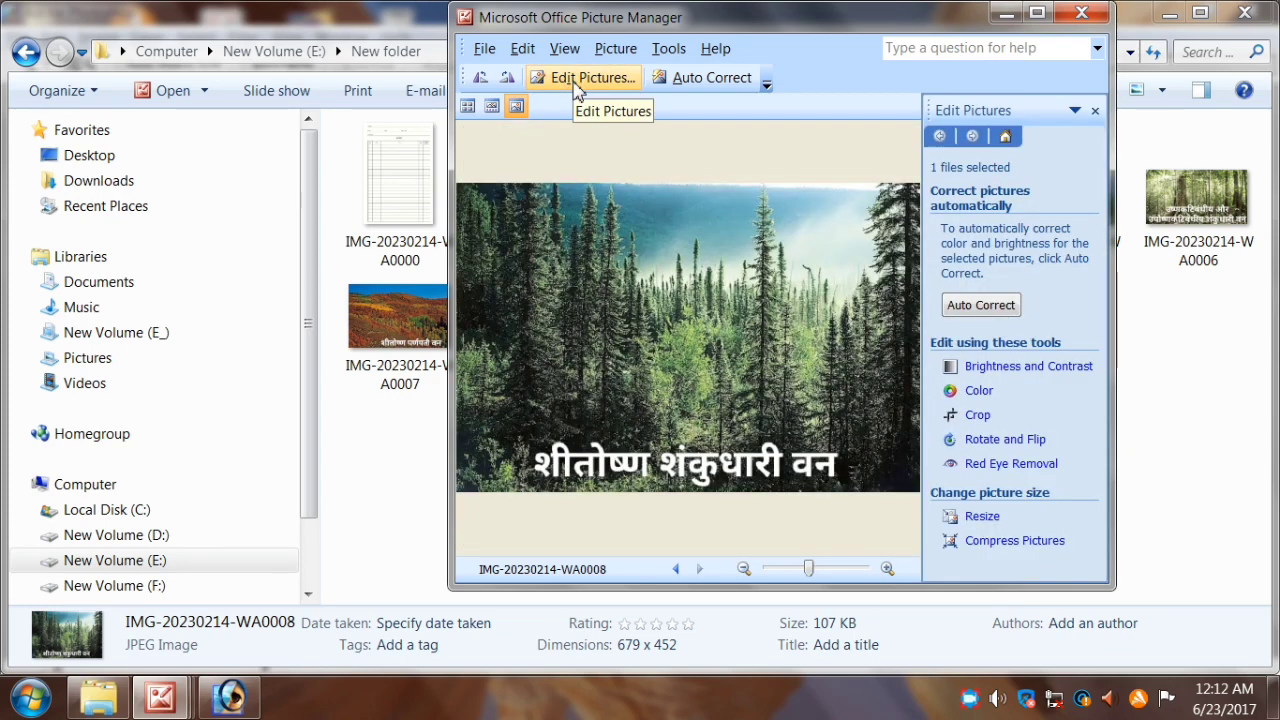
pyautogui.click(977, 415)
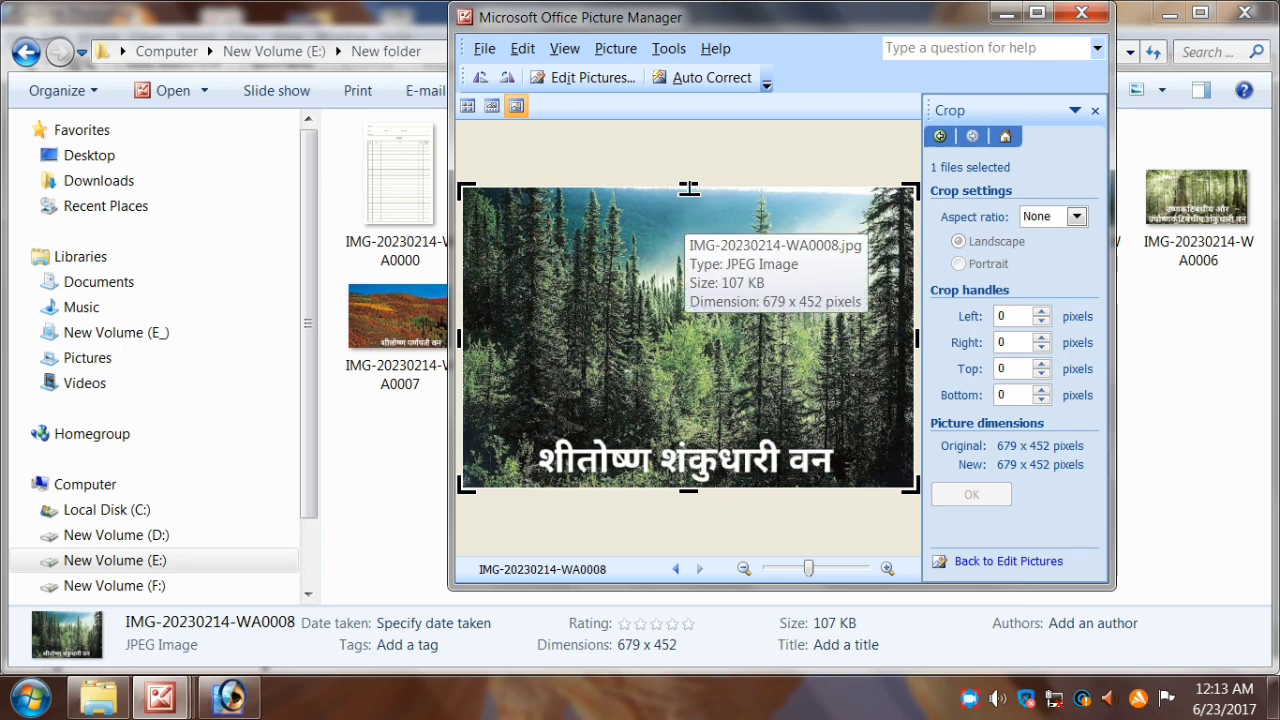
pyautogui.moveTo(688, 189); pyautogui.dragTo(688, 187)
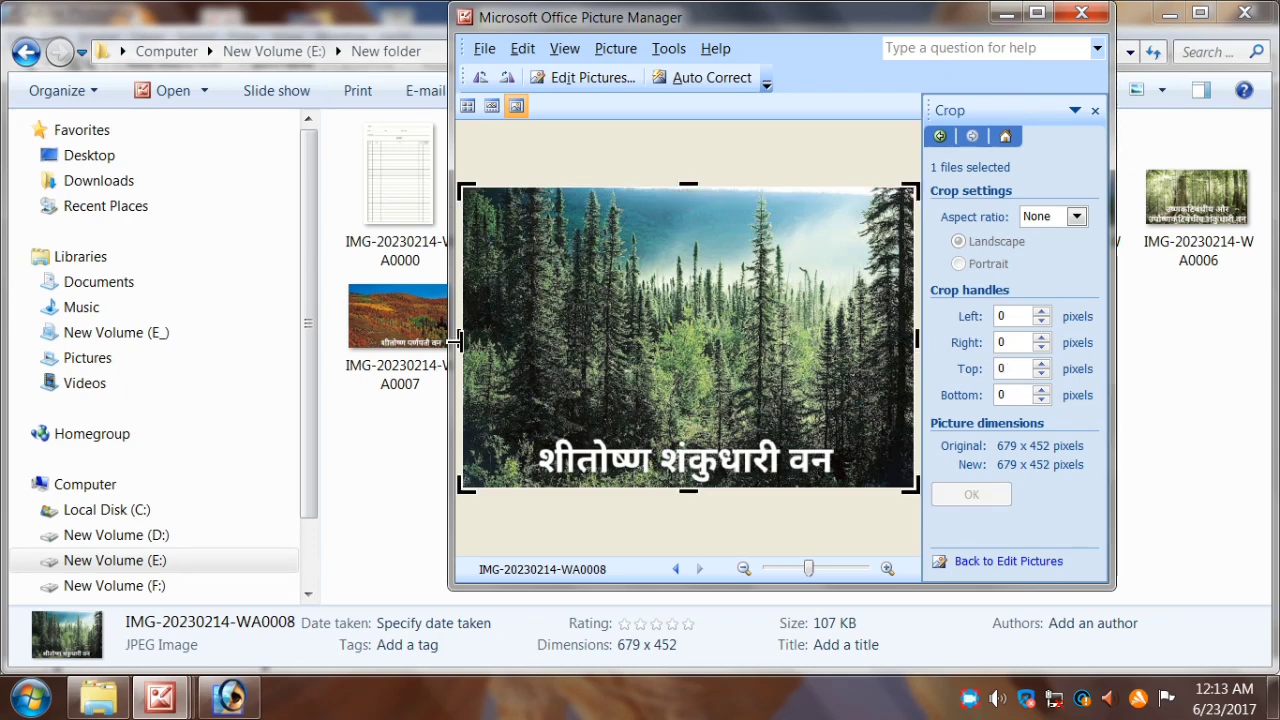
pyautogui.moveTo(458, 340); pyautogui.dragTo(466, 340)
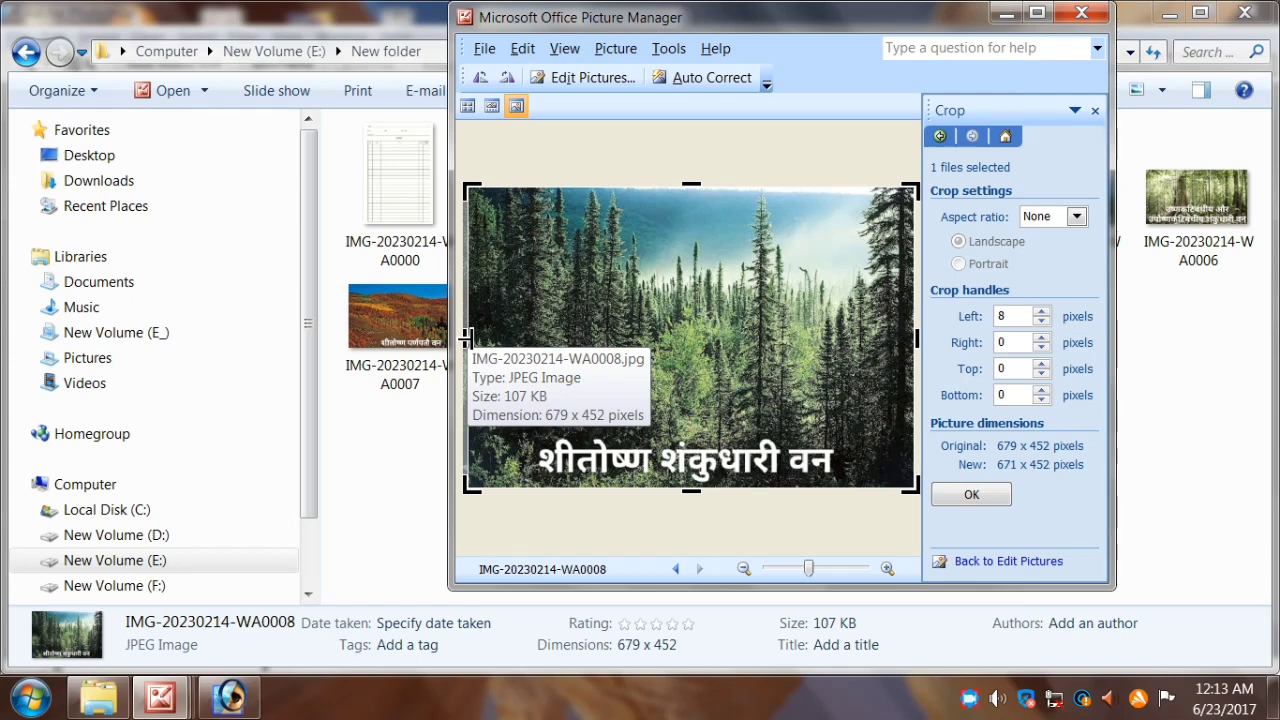
pyautogui.click(962, 505)
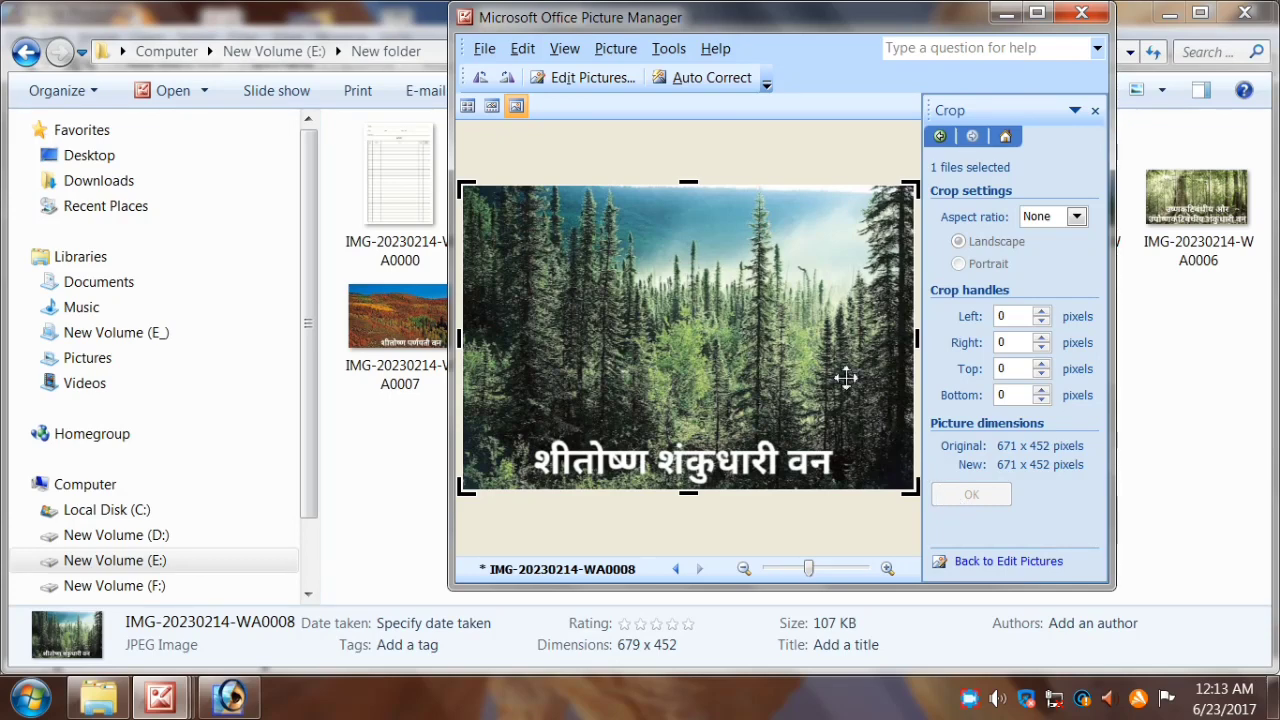
pyautogui.click(481, 55)
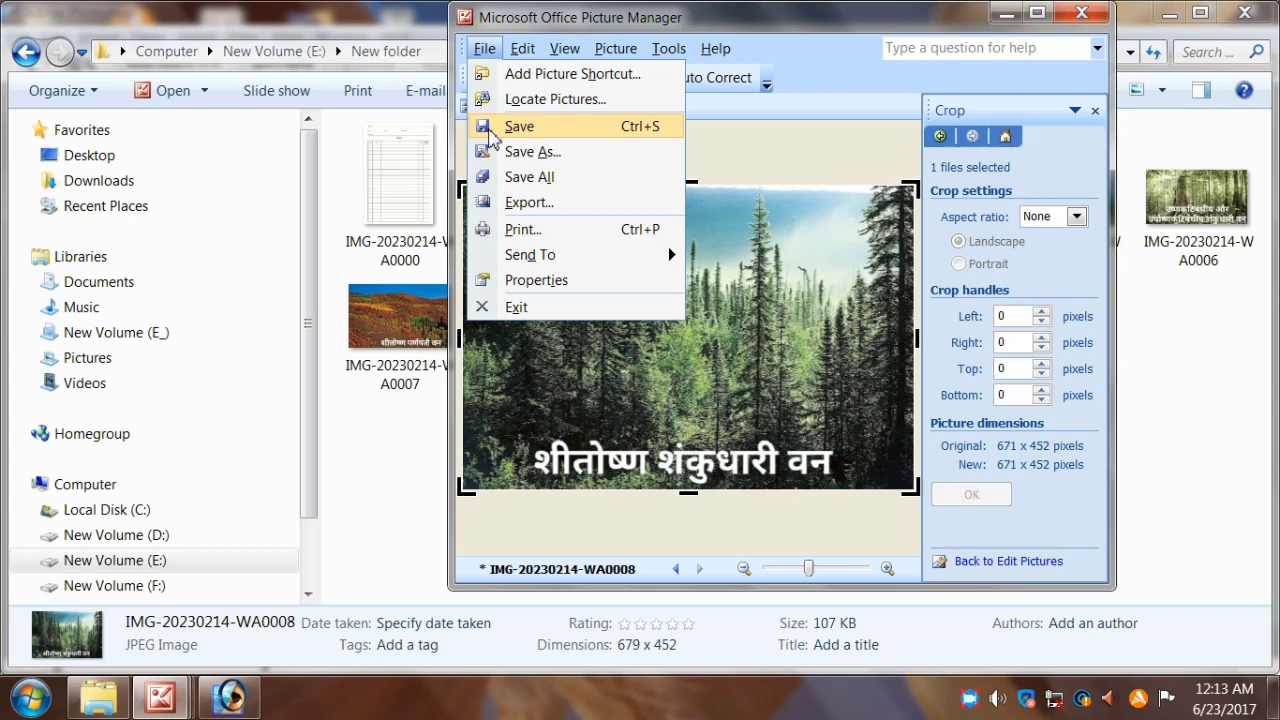
# Save the cropped WA0008 over the original and minimize Picture Manager
pyautogui.click(490, 132)
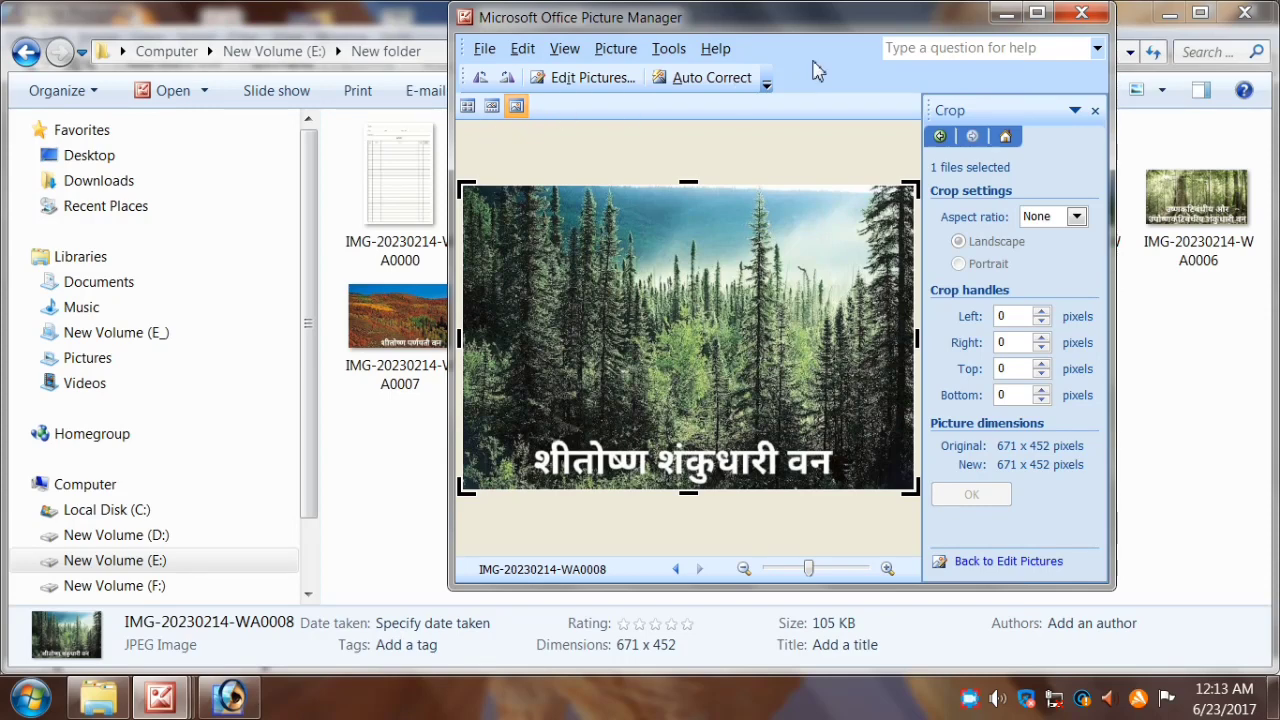
pyautogui.click(1008, 16)
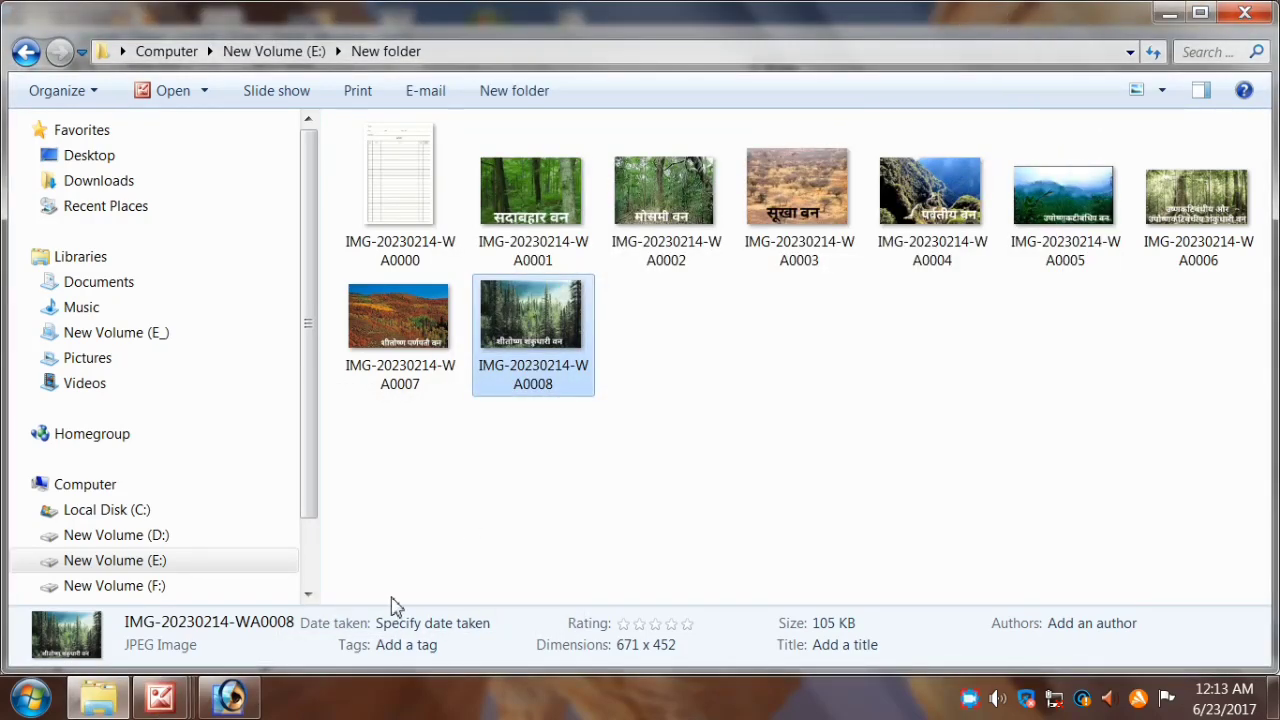
# Open the re-saved IMG-20230214-WA0008 (671 × 452) in Photoshop
pyautogui.moveTo(229, 698)
pyautogui.click(250, 703)
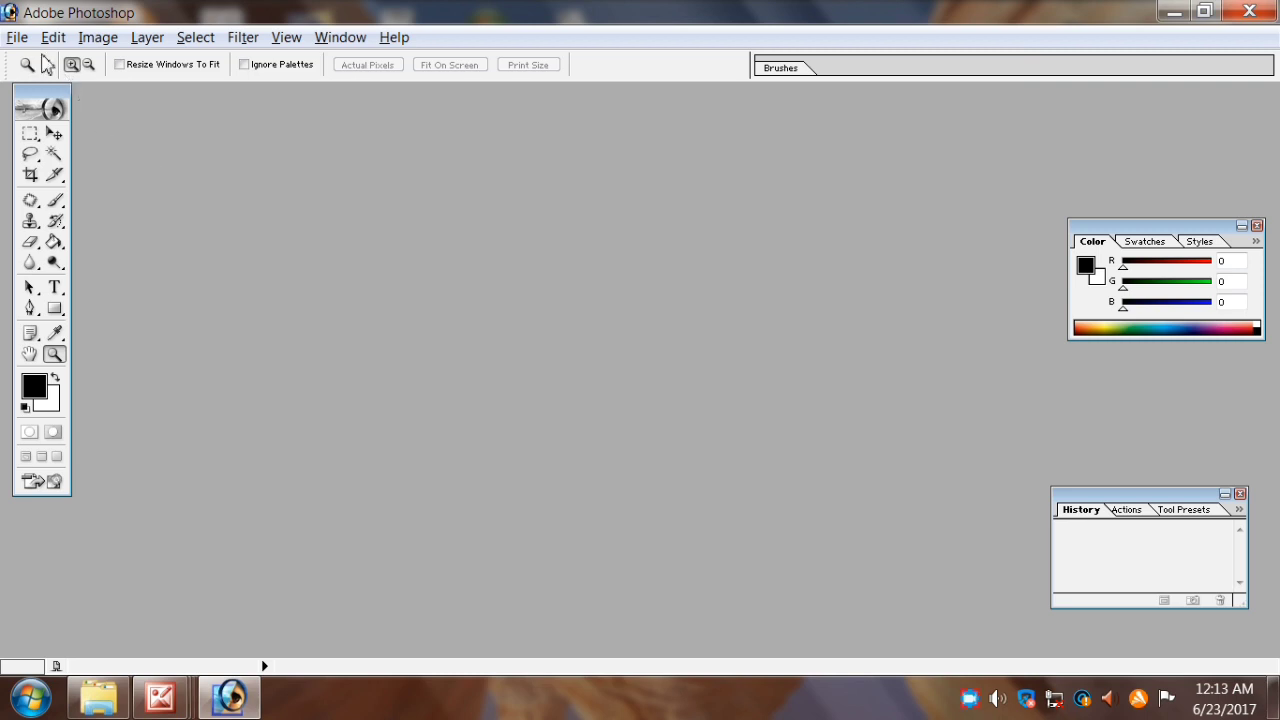
pyautogui.click(16, 37)
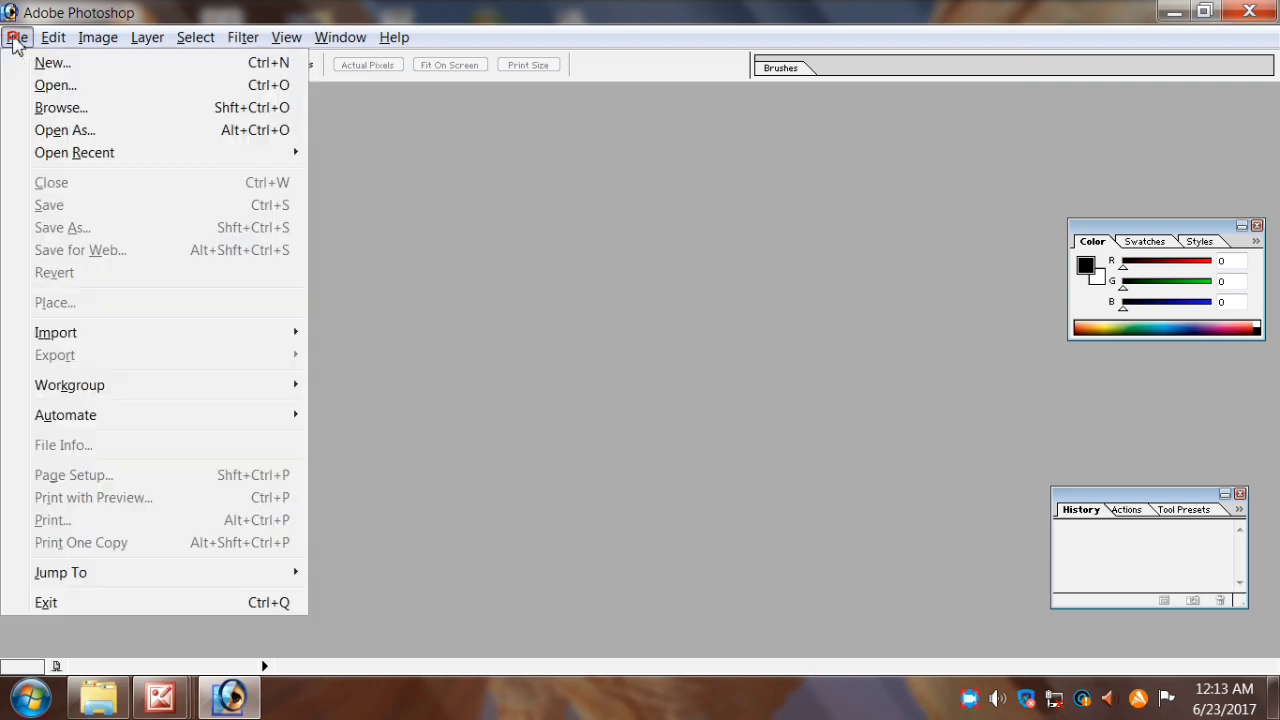
pyautogui.click(52, 85)
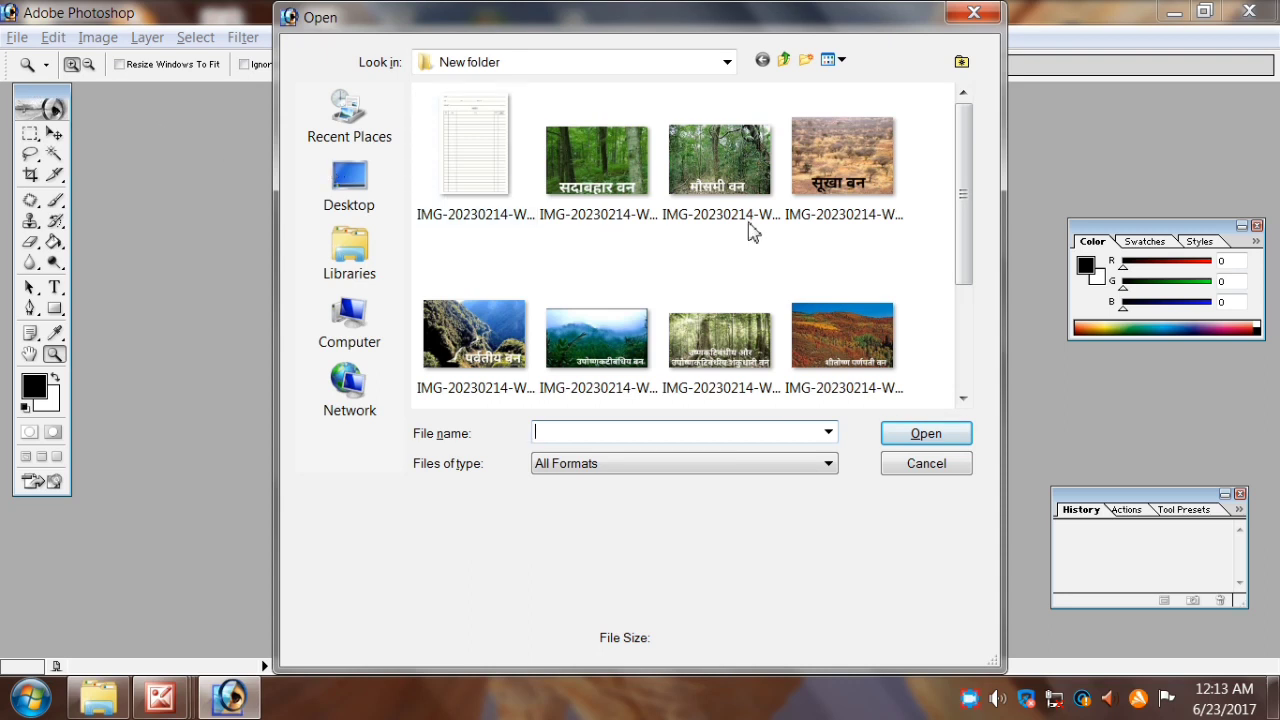
pyautogui.moveTo(966, 198); pyautogui.dragTo(971, 320)
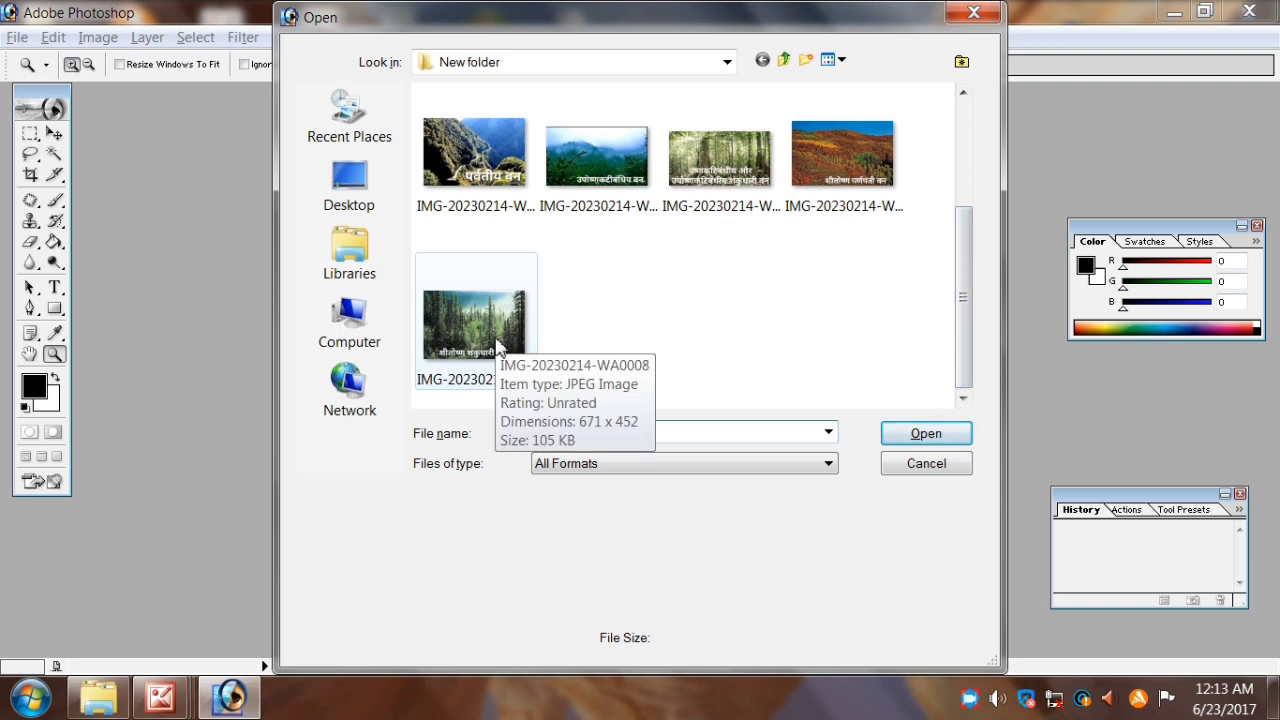
pyautogui.click(497, 345)
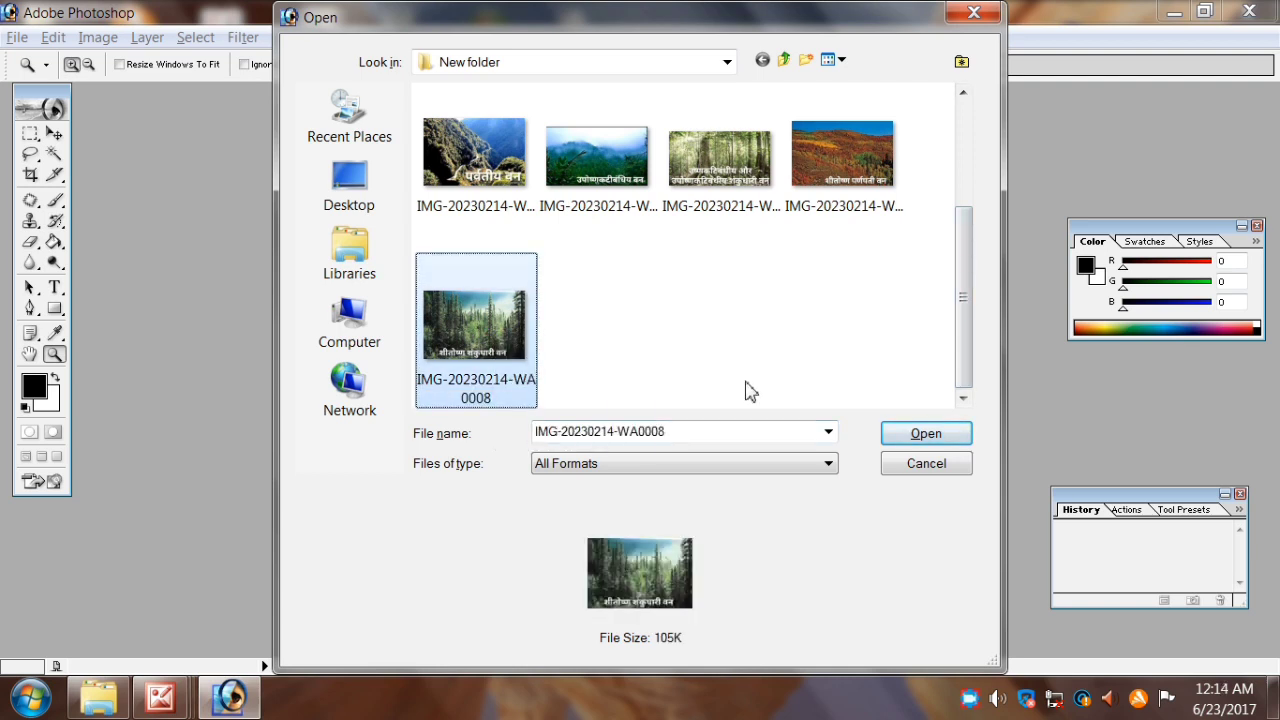
pyautogui.click(920, 433)
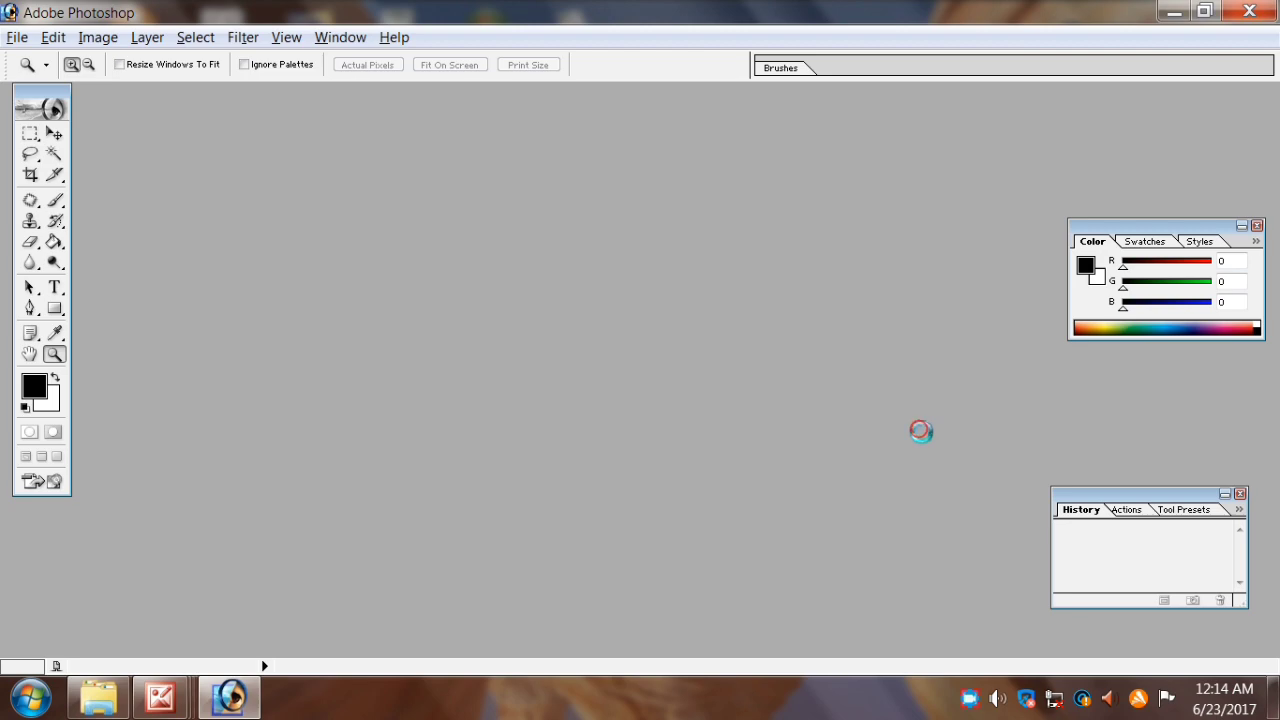